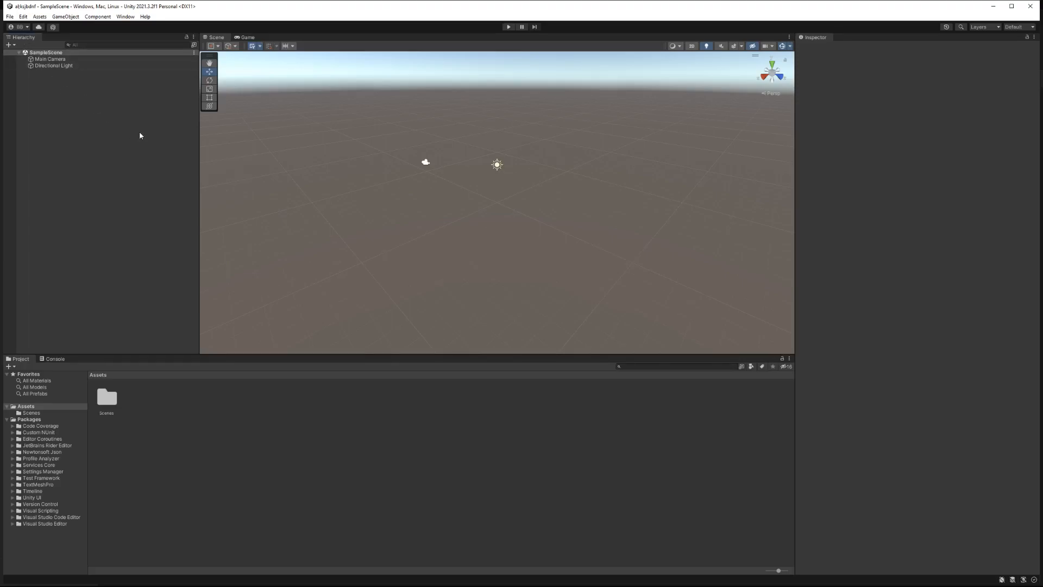
Step: Inspect the Main Camera and Directional Light, and reduce the Project window's height to enlarge the scene view
click(426, 164)
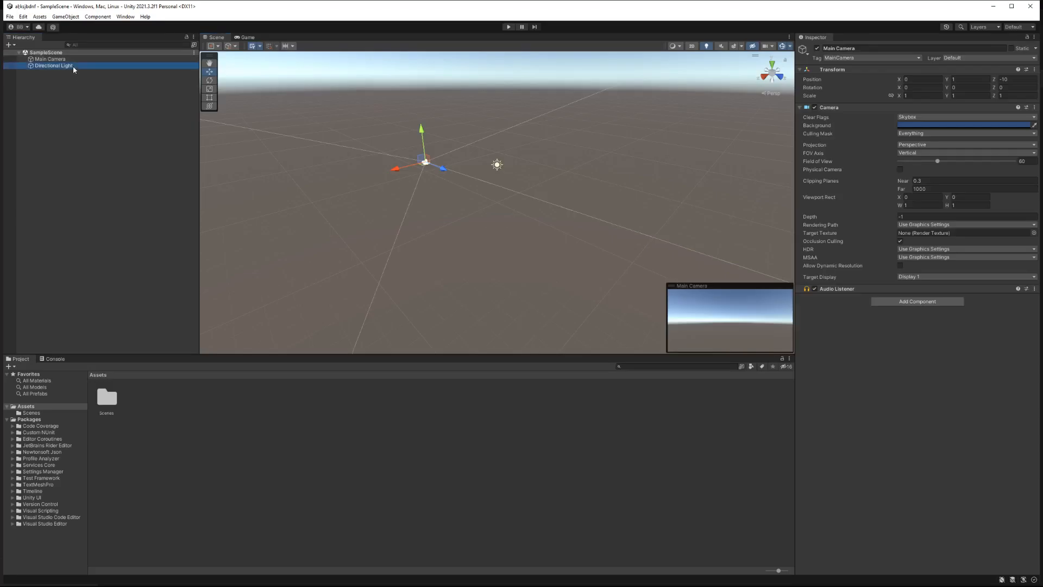
click(73, 66)
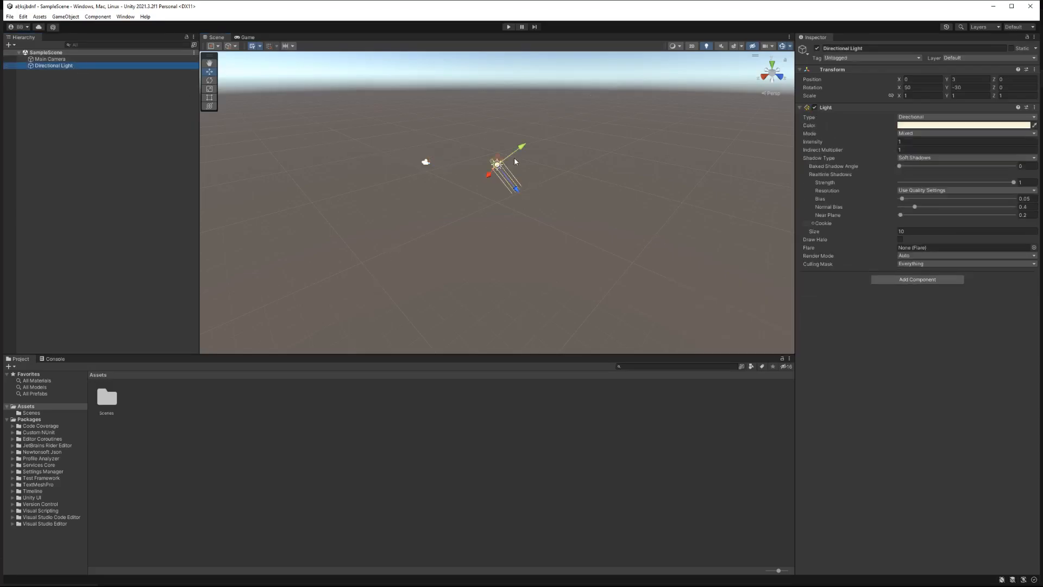
click(438, 148)
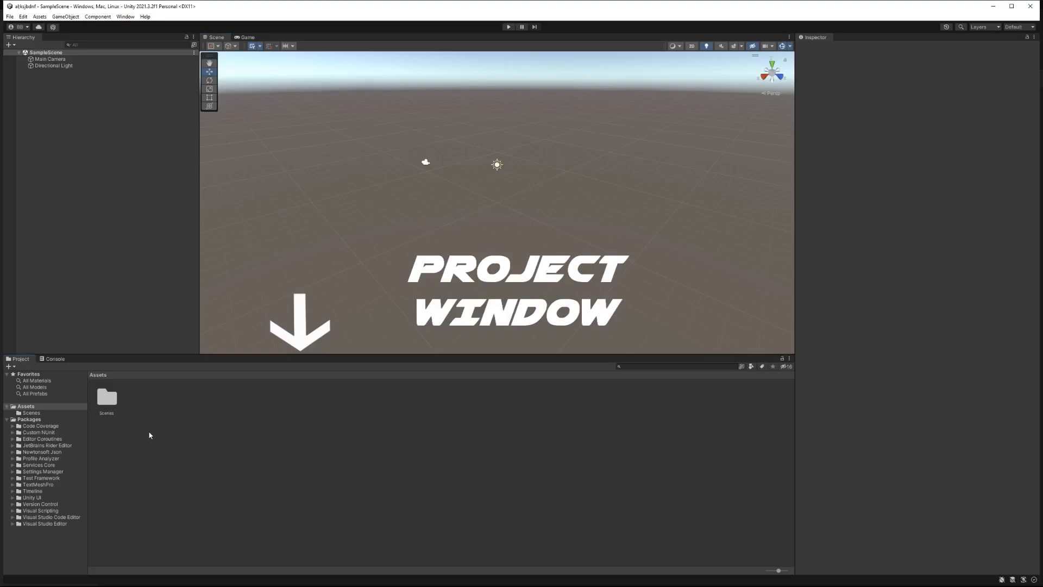
drag(208, 356, 191, 422)
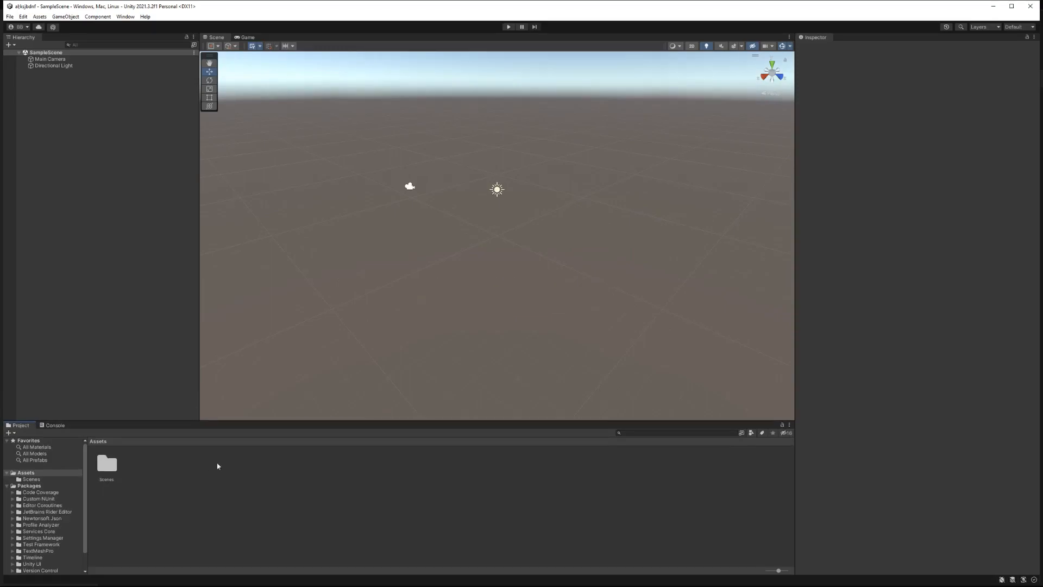
Step: Examine the Directional Light and Main Camera from different angles in the scene, and check the camera's output in the Game view
right_drag(386, 231, 557, 232)
key(w)
click(570, 212)
key(s)
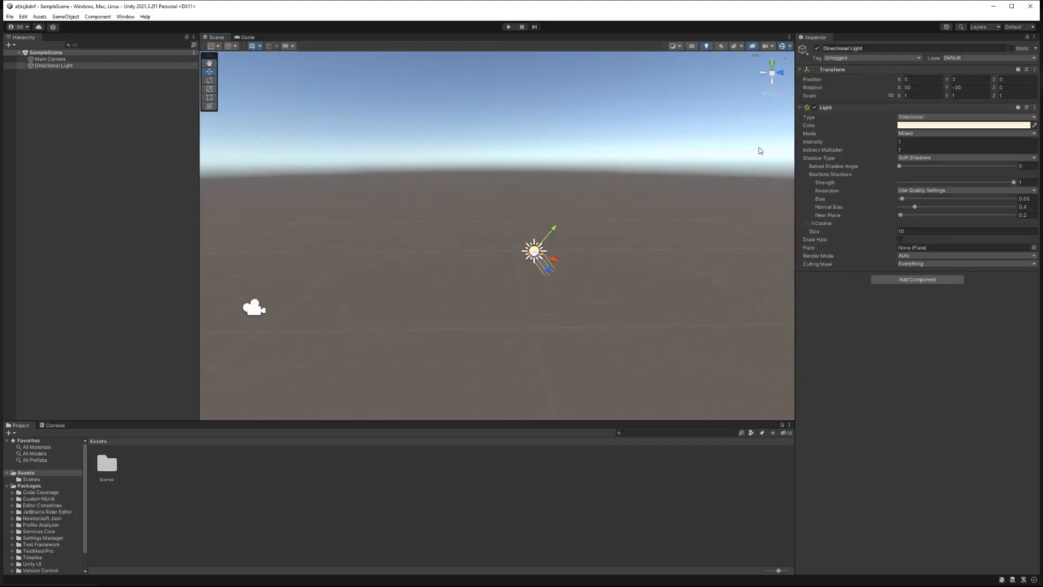
right_drag(702, 212, 654, 214)
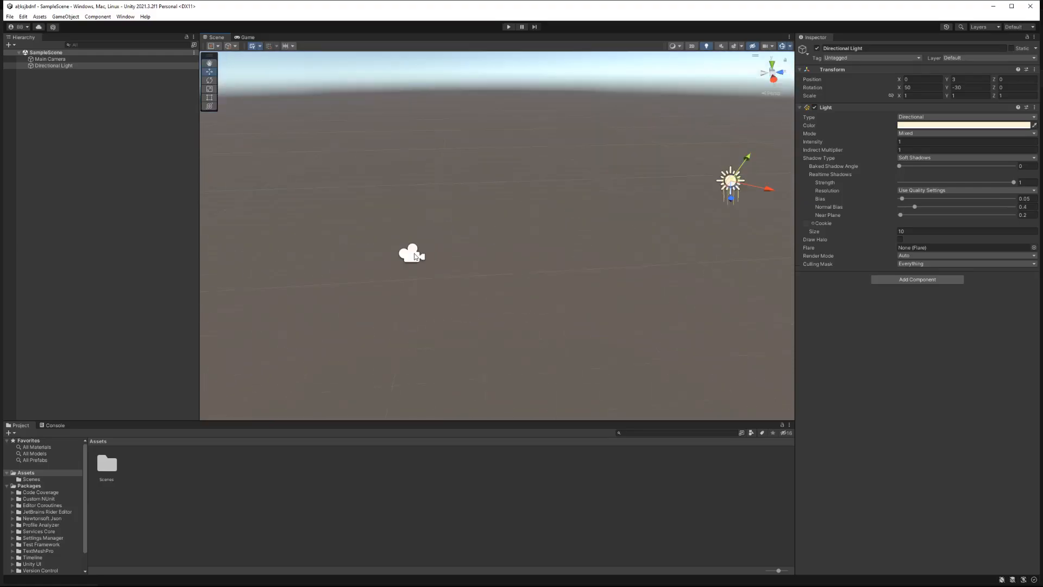
click(417, 255)
right_drag(580, 242, 507, 256)
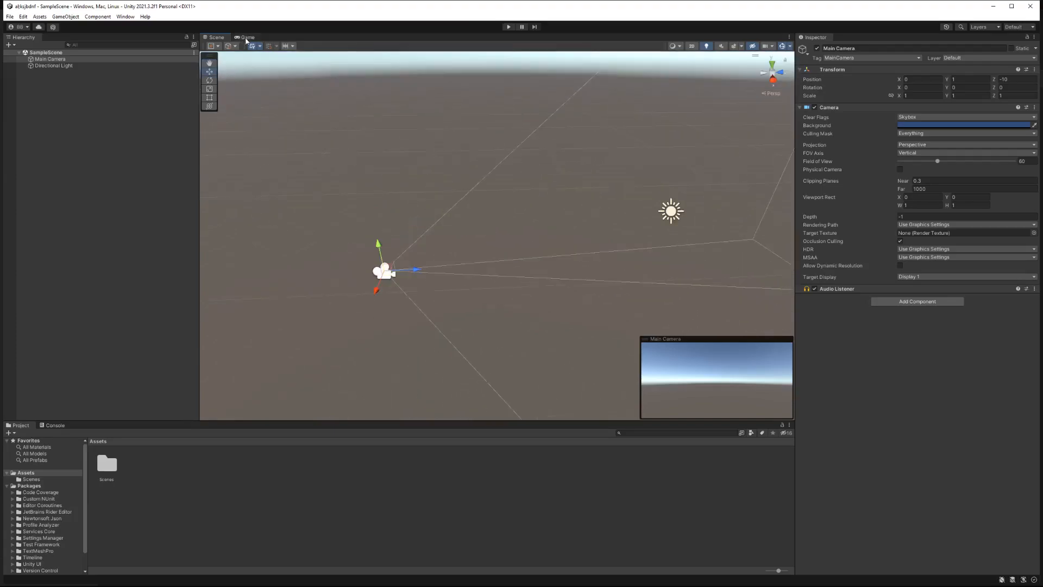
click(246, 38)
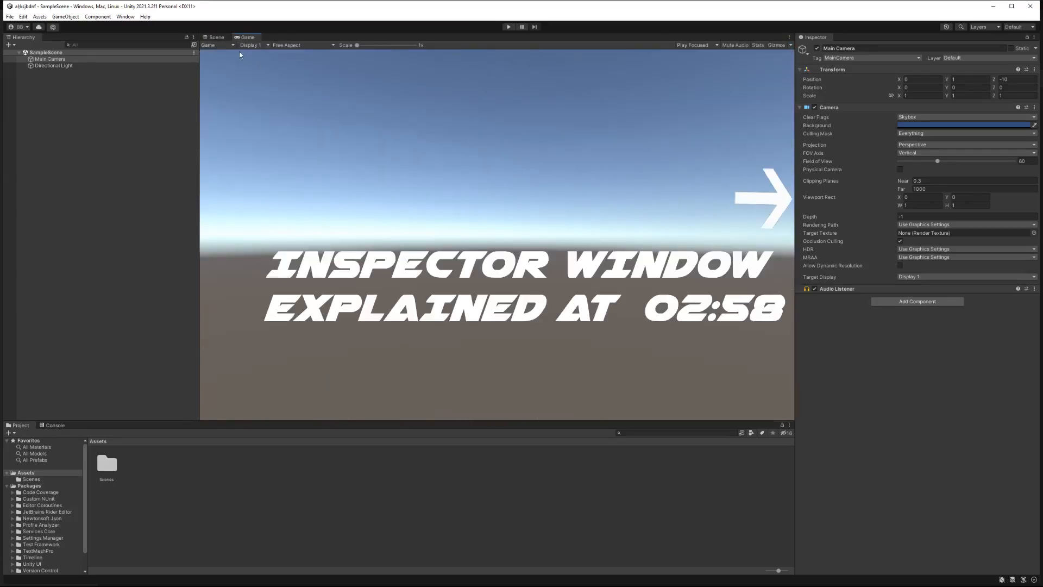
click(218, 37)
right_drag(487, 227, 478, 185)
click(484, 185)
Step: Add a Plane 3D object to the scene
click(66, 16)
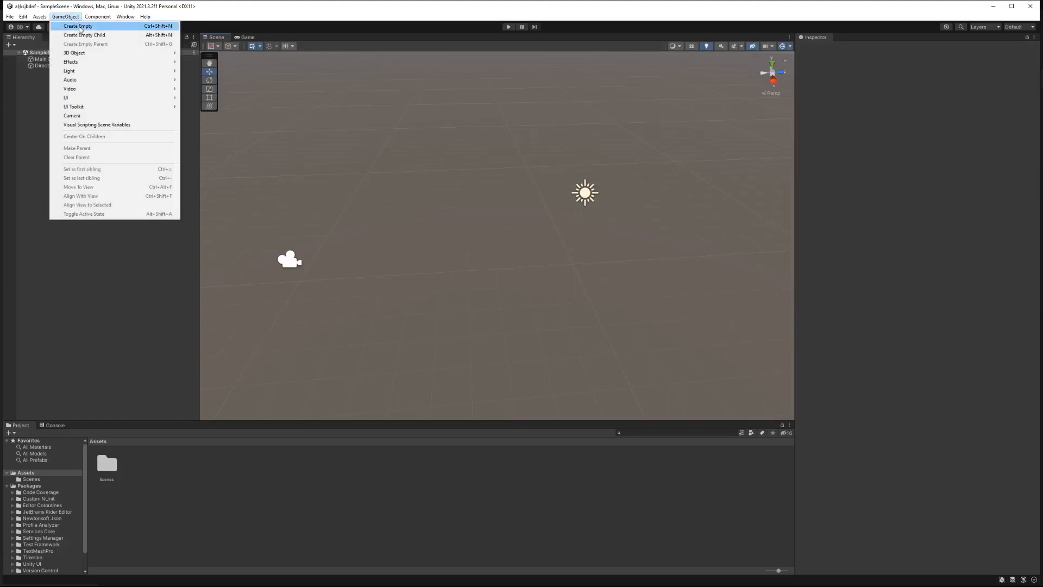
mouse_move(88, 54)
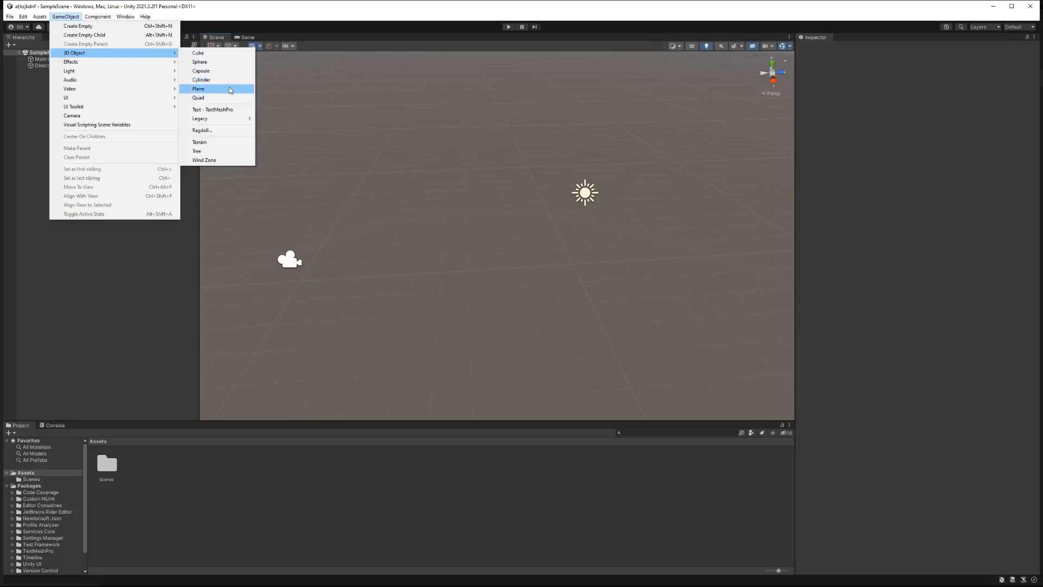
click(230, 89)
Step: Move the plane to about X -7.9, Y -2.65, Z -2.3
right_drag(702, 252, 682, 223)
key(d)
key(w)
mouse_move(459, 232)
mouse_down()
mouse_move(450, 200)
mouse_move(453, 213)
mouse_up()
drag(491, 243, 458, 263)
right_drag(502, 229, 478, 227)
key(e)
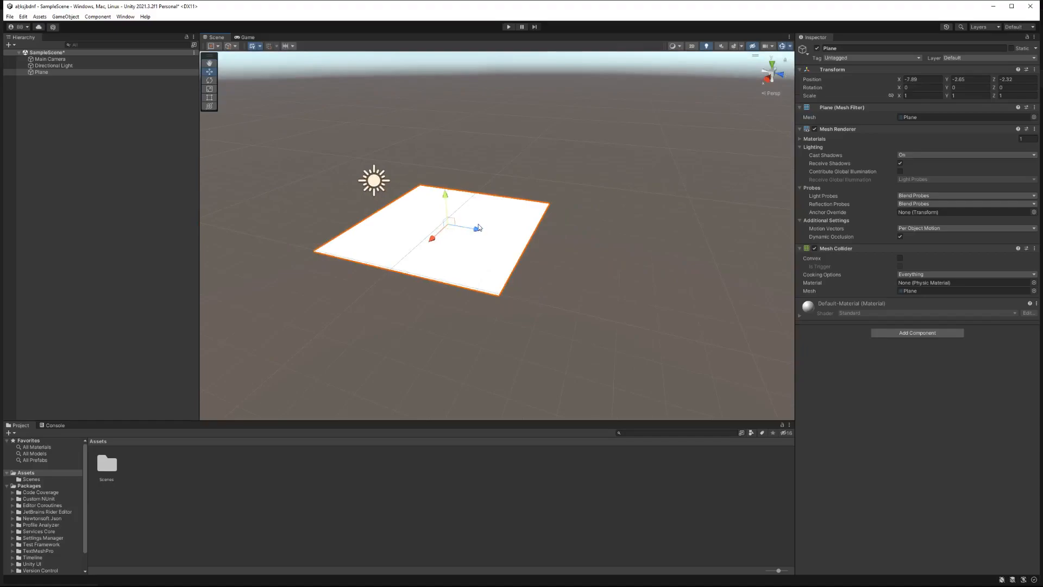
Step: Try the rotate and scale tools on the plane and undo the resulting changes
key(e)
drag(448, 206, 499, 248)
key(ctrl+z)
key(r)
drag(475, 225, 441, 249)
key(ctrl+z)
key(ctrl+z)
key(ctrl+z)
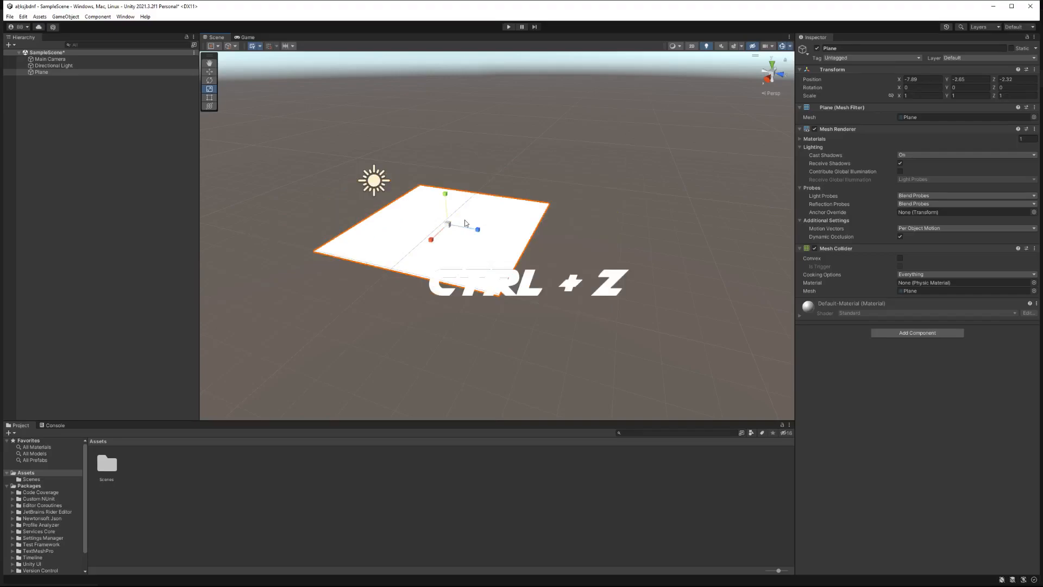
key(w)
right_drag(360, 189, 343, 213)
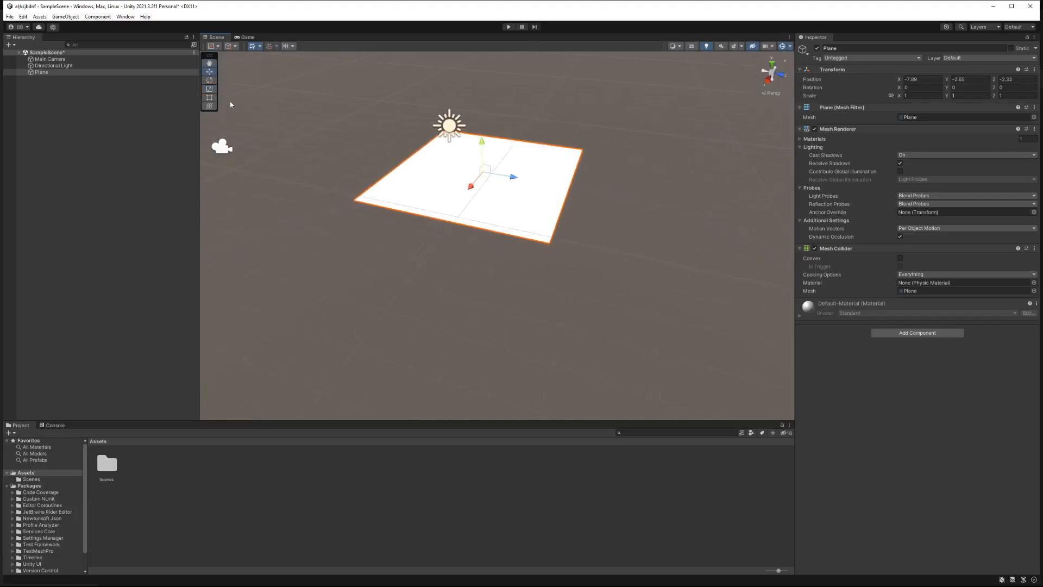
click(209, 80)
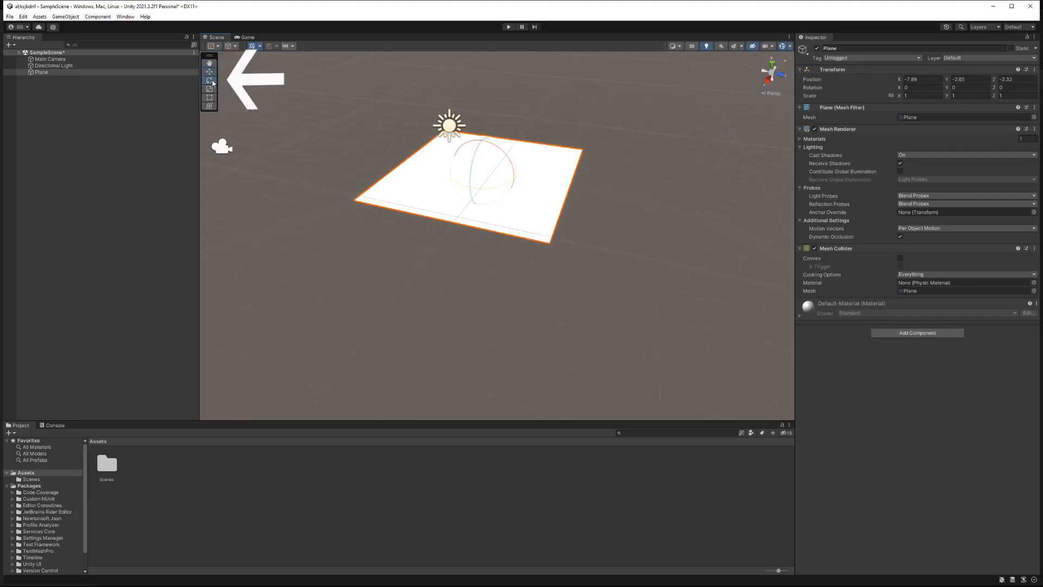
Step: Move the Main Camera along the X axis to about -6.22, near the plane's edge
drag(489, 173, 350, 147)
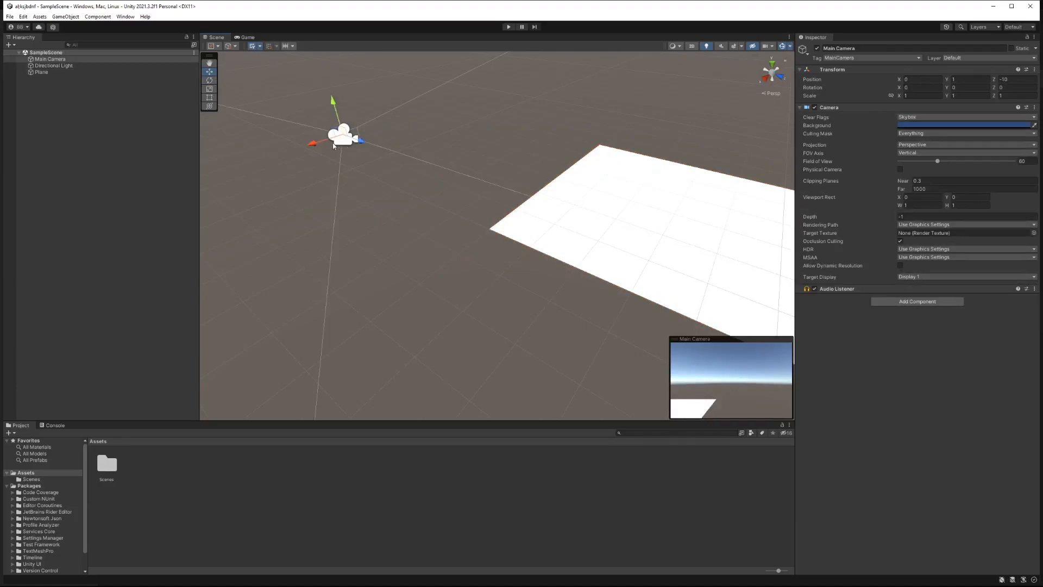
drag(318, 146, 459, 53)
right_drag(428, 105, 548, 114)
key(a)
right_drag(461, 216, 608, 239)
key(a)
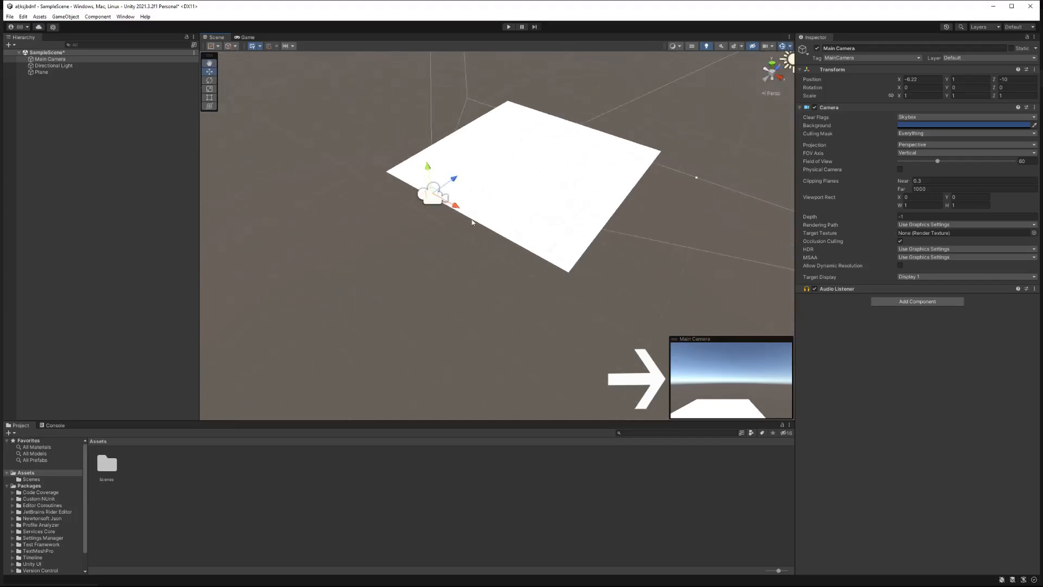
Step: Place the Main Camera at about X -7.8, Y 0.6, Z -9.1 and tilt it down about 22.8° around X, facing the plane
drag(456, 204, 408, 193)
key(e)
right_drag(535, 211, 451, 206)
key(d)
drag(450, 170, 488, 214)
key(w)
mouse_move(456, 216)
right_down()
mouse_move(468, 254)
mouse_move(462, 209)
right_up()
key(w)
Step: Save the scene and check the camera's framing of the plane in the Game view
key(ctrl+s)
click(245, 37)
click(217, 37)
right_drag(399, 146, 380, 157)
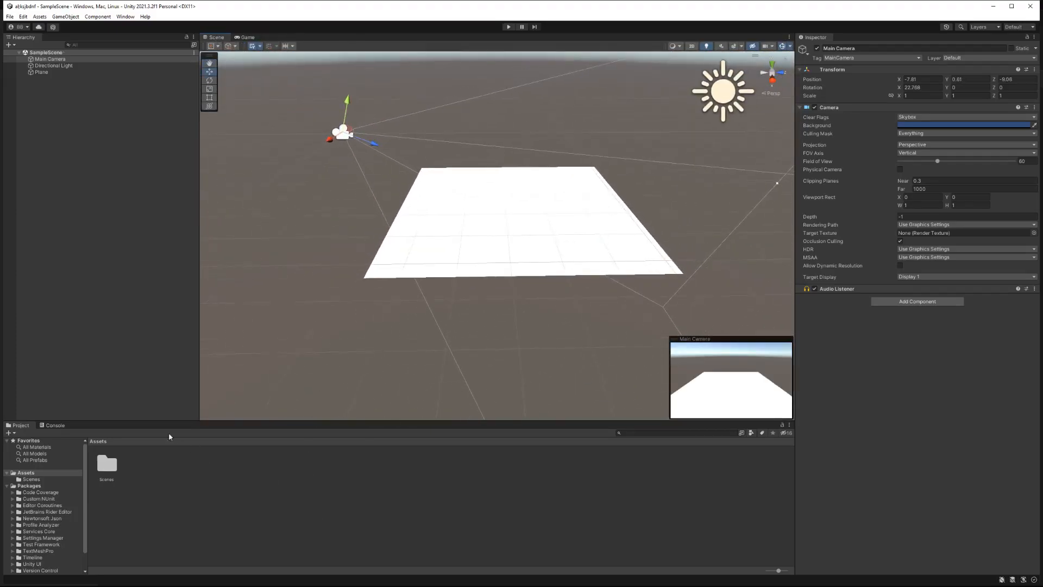
Step: Create a new material named asdkfjh in the Assets folder
click(233, 489)
right_click(233, 489)
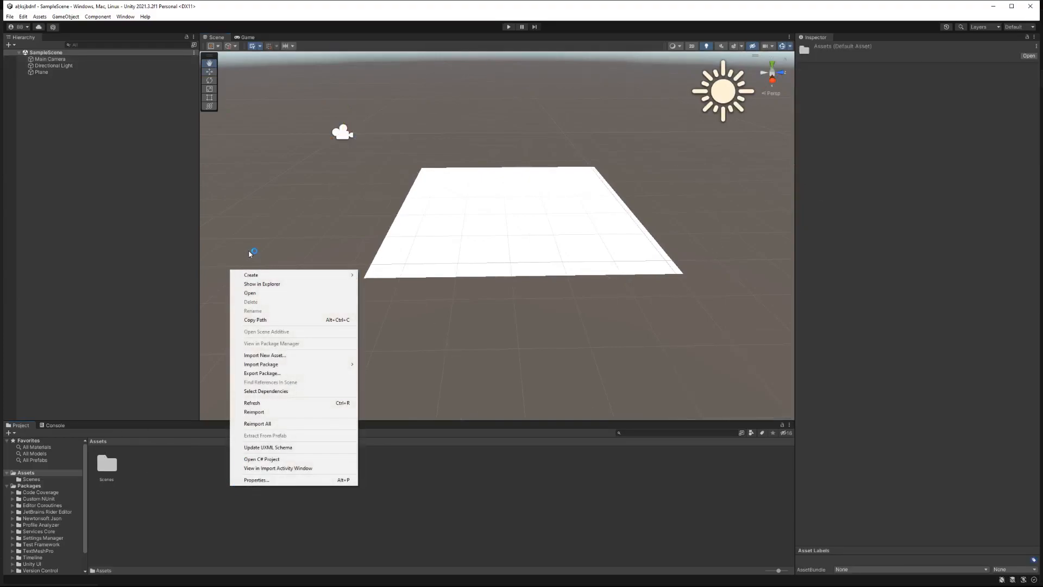
mouse_move(267, 278)
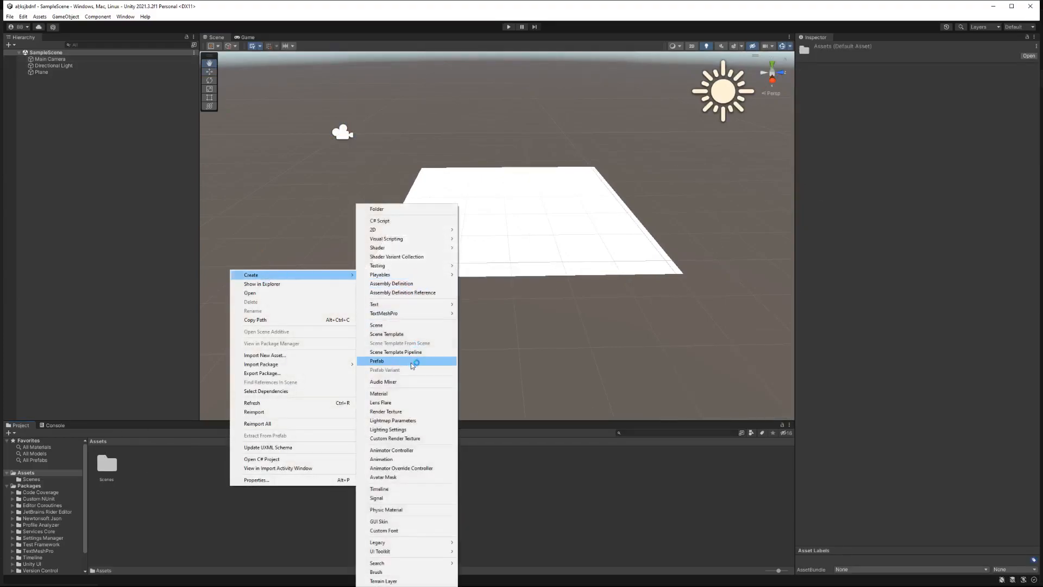
click(411, 393)
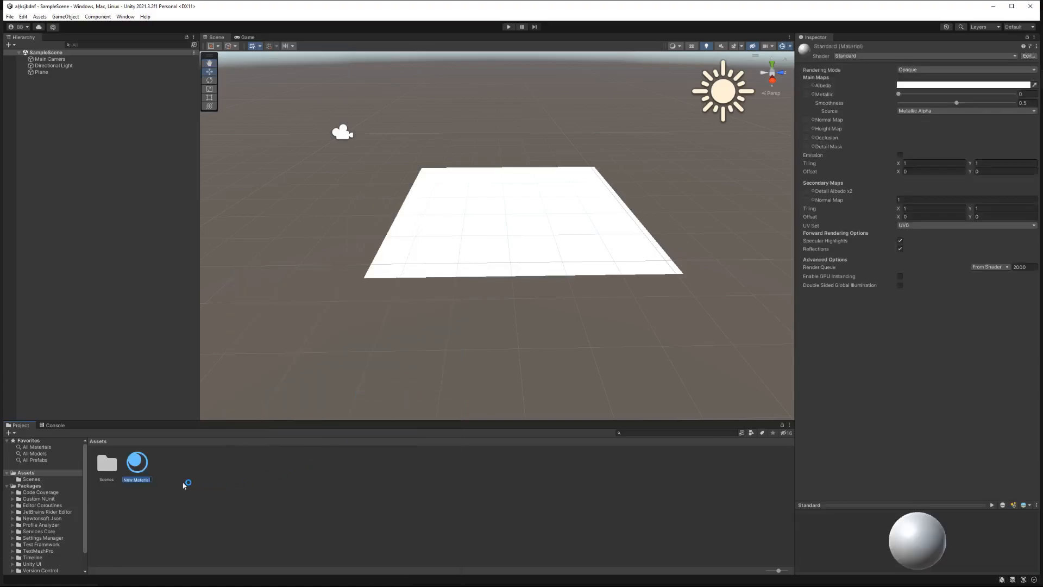
text(asdkfjh)
key(Return)
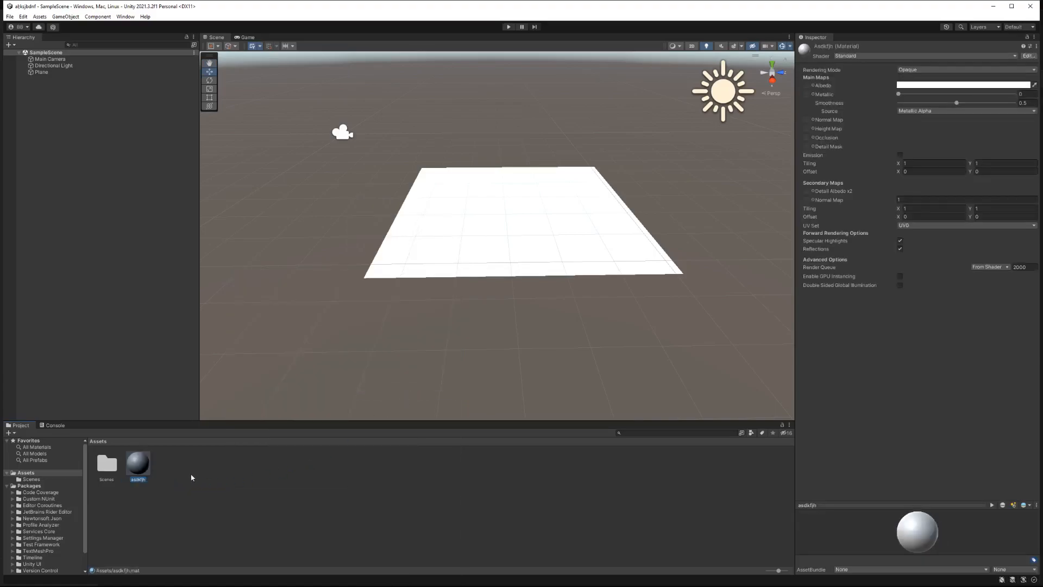
Step: Apply the asdkfjh material to the plane and set its albedo colour to a light red
drag(143, 470, 498, 254)
click(140, 465)
click(975, 85)
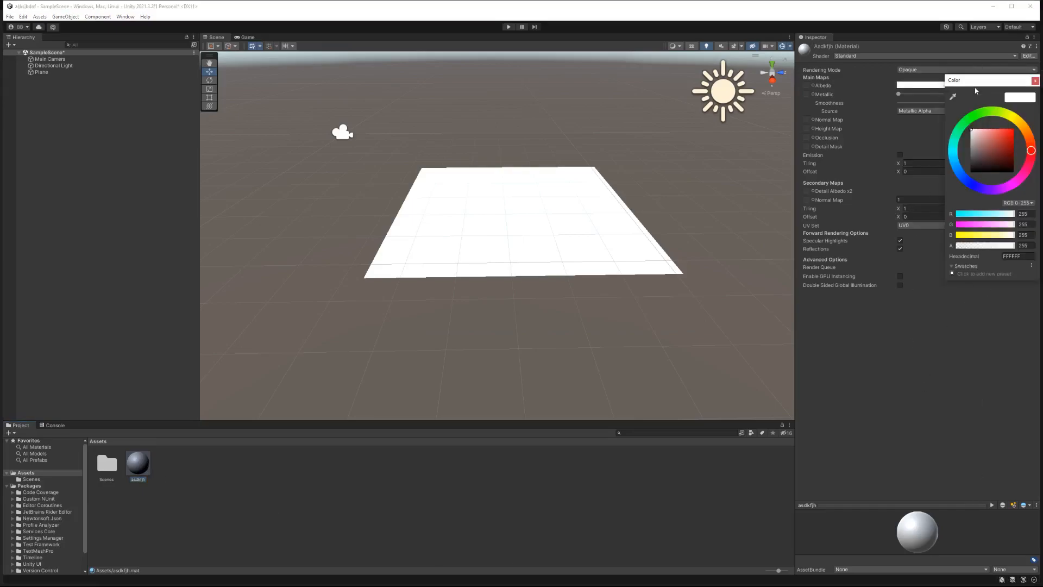
click(994, 136)
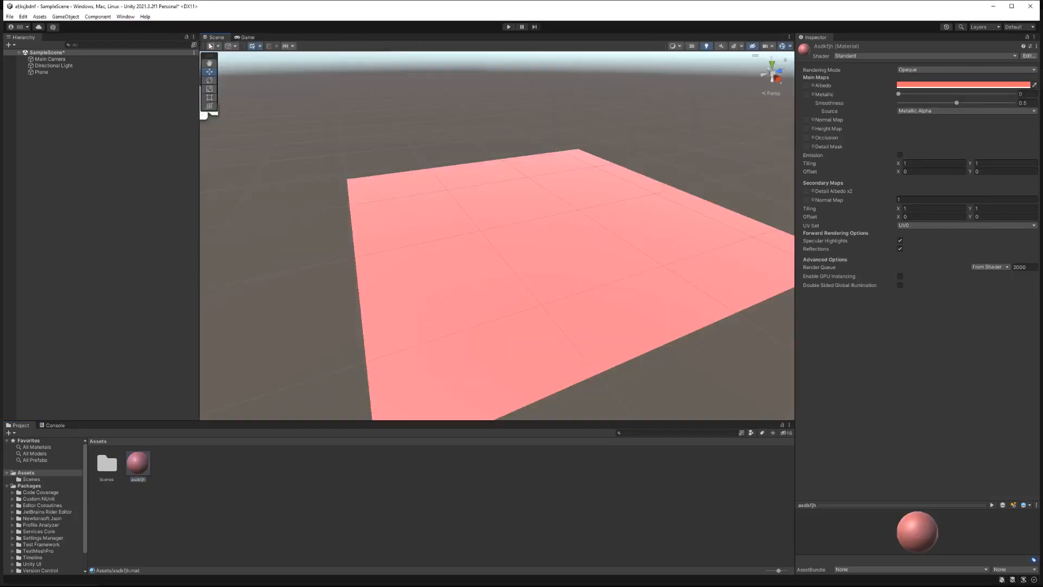
Step: Save the scene with the recoloured plane
right_drag(516, 130, 467, 129)
key(s)
key(d)
key(ctrl+s)
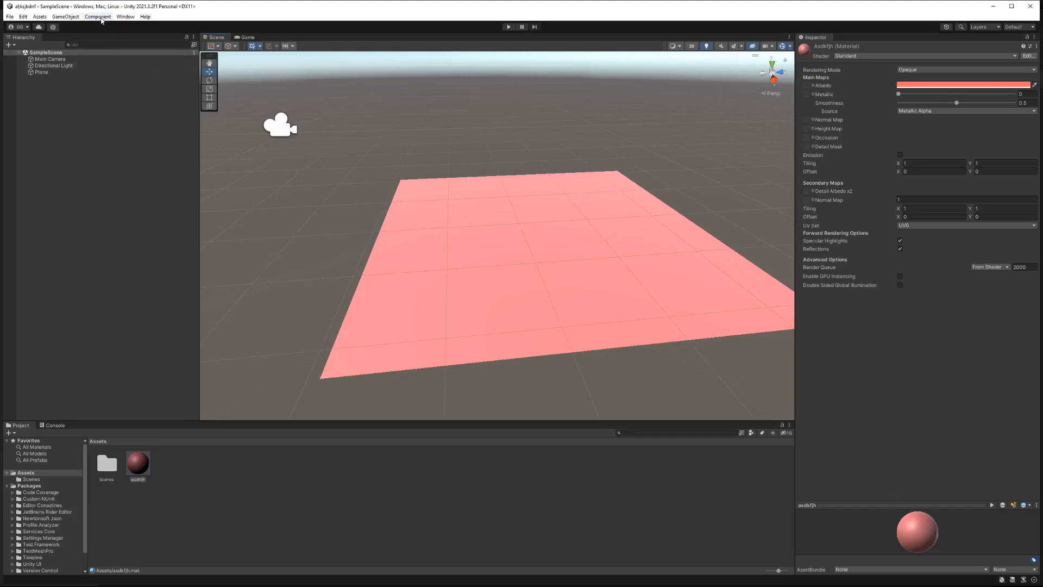
Step: Run the scene in play mode to check the coloured plane, and stop it
click(65, 17)
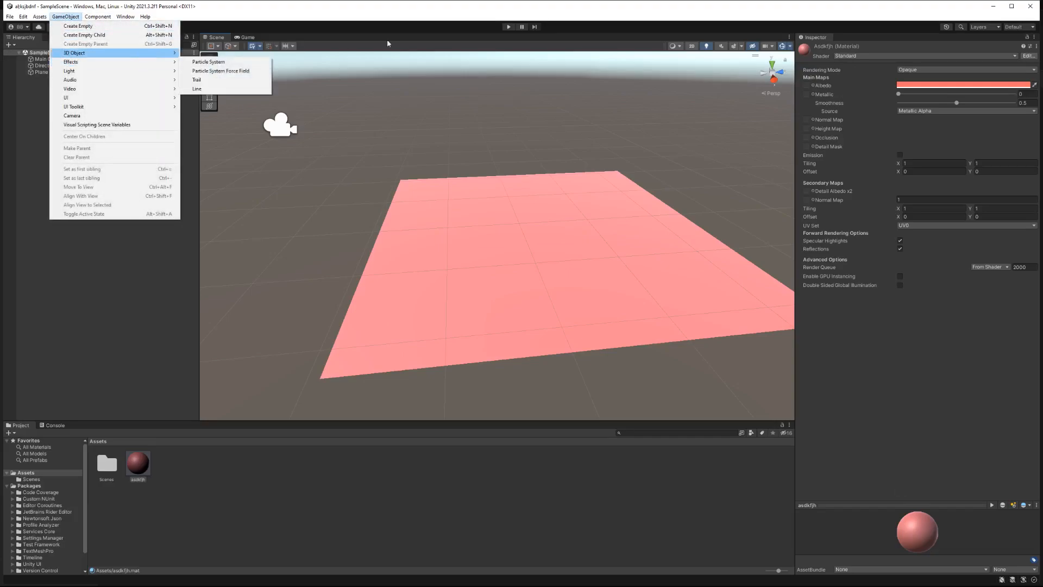
click(505, 22)
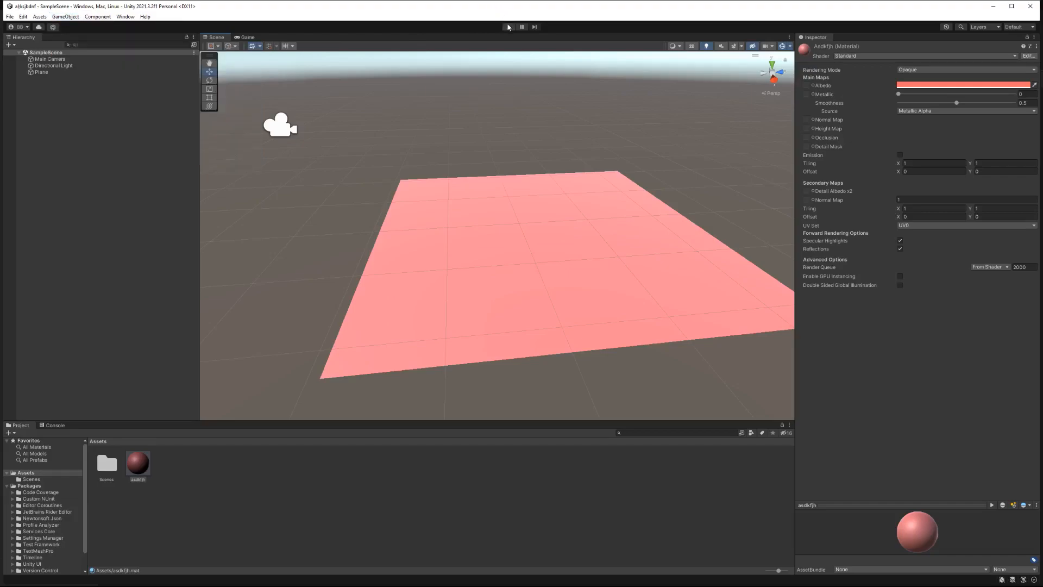
click(509, 26)
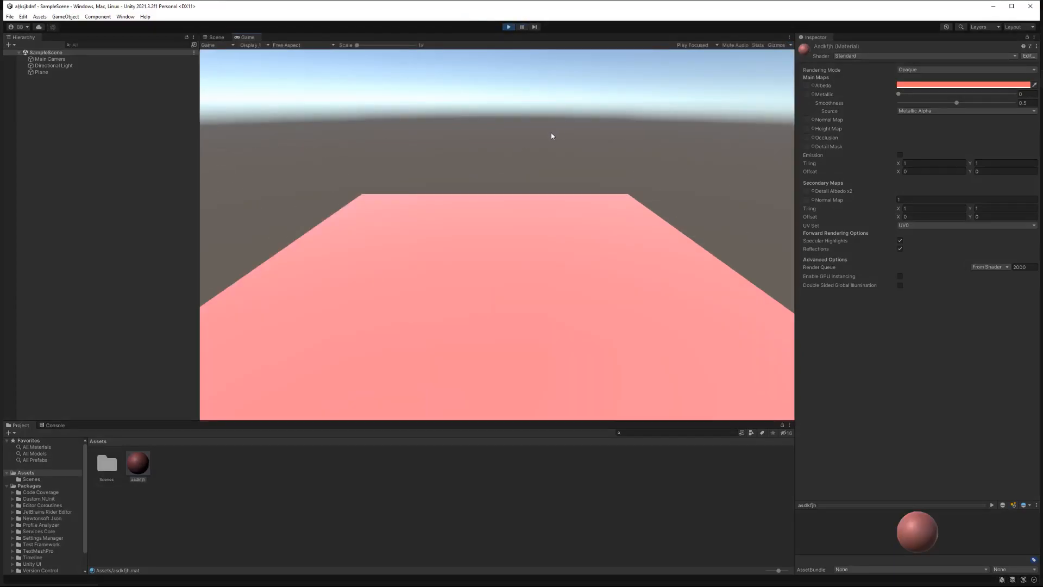
click(504, 28)
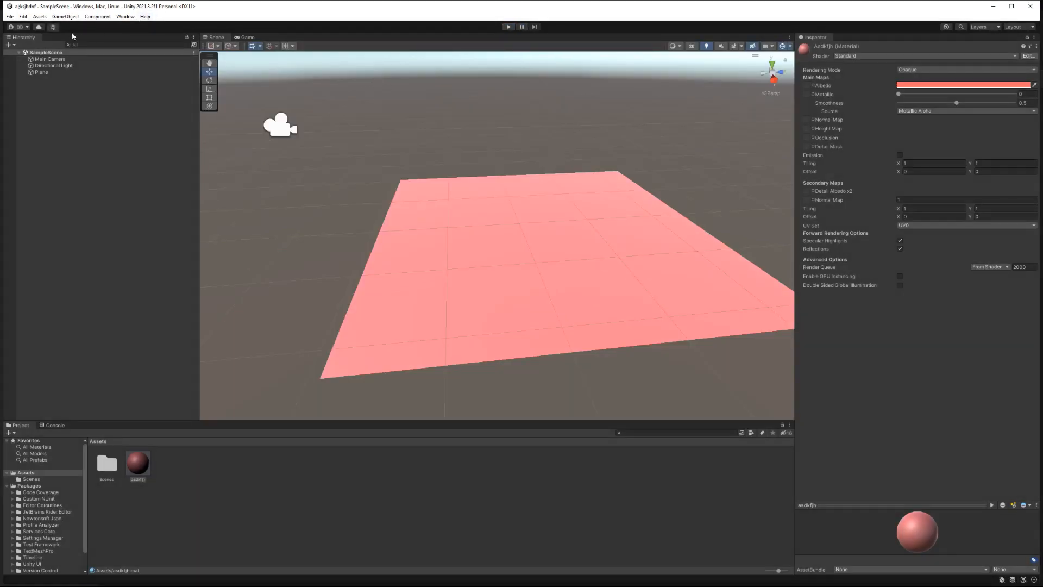
Step: Add a Sphere 3D object and place it above the plane at about X -7.6, Y 0, Z -4
click(66, 17)
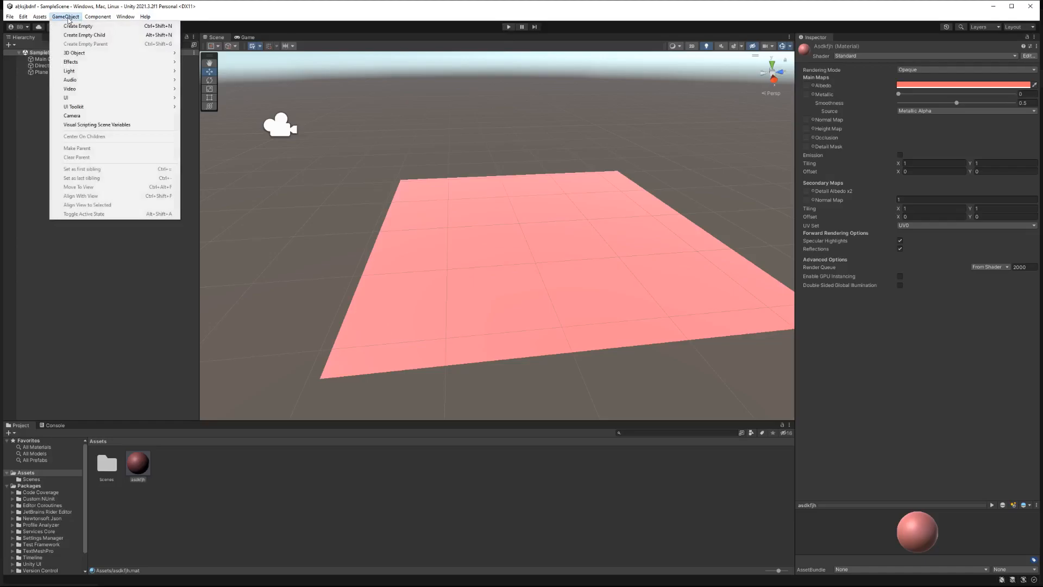
mouse_move(76, 53)
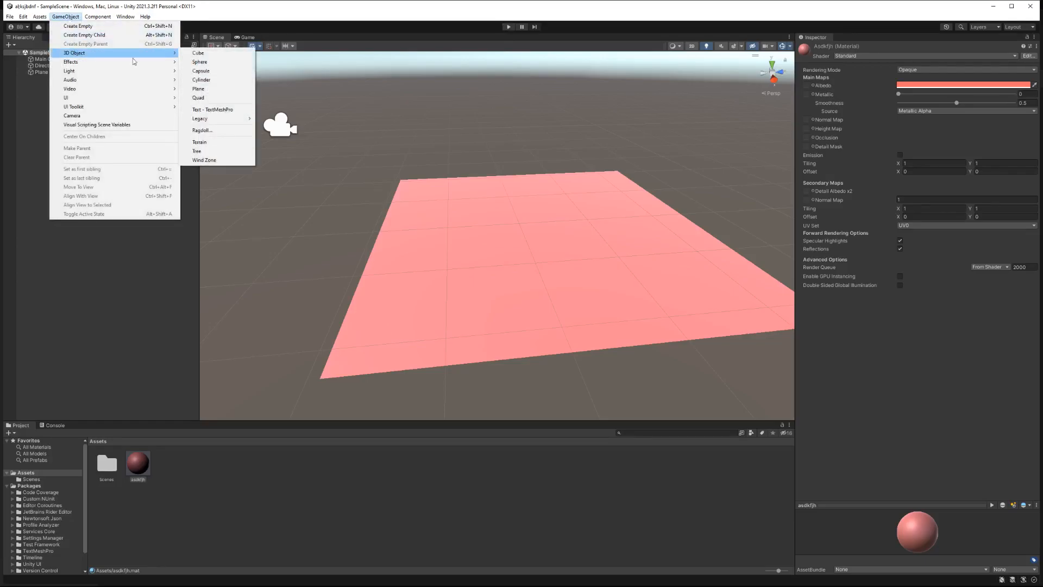
click(239, 61)
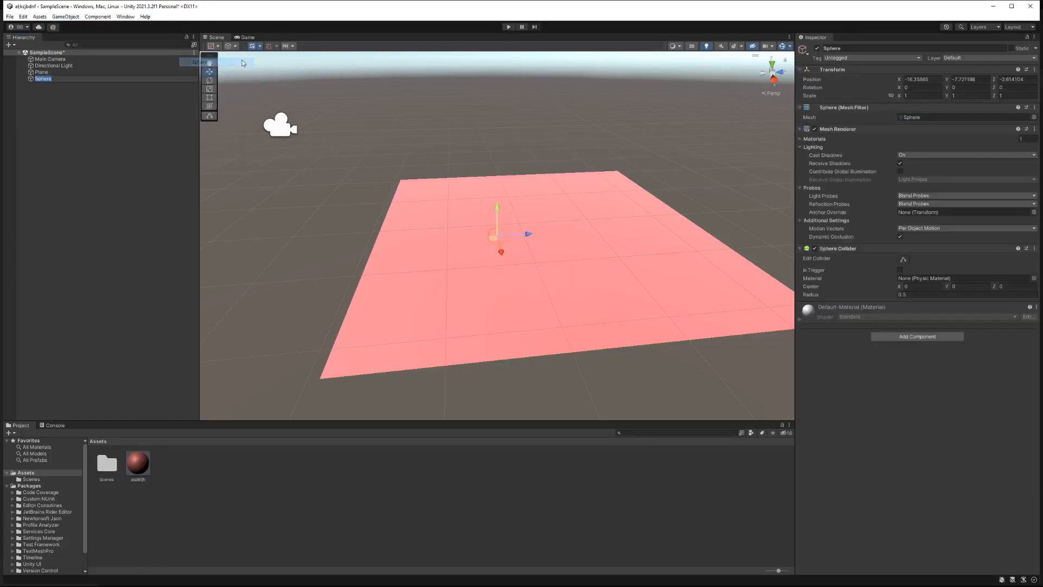
alt+drag(548, 237, 468, 83)
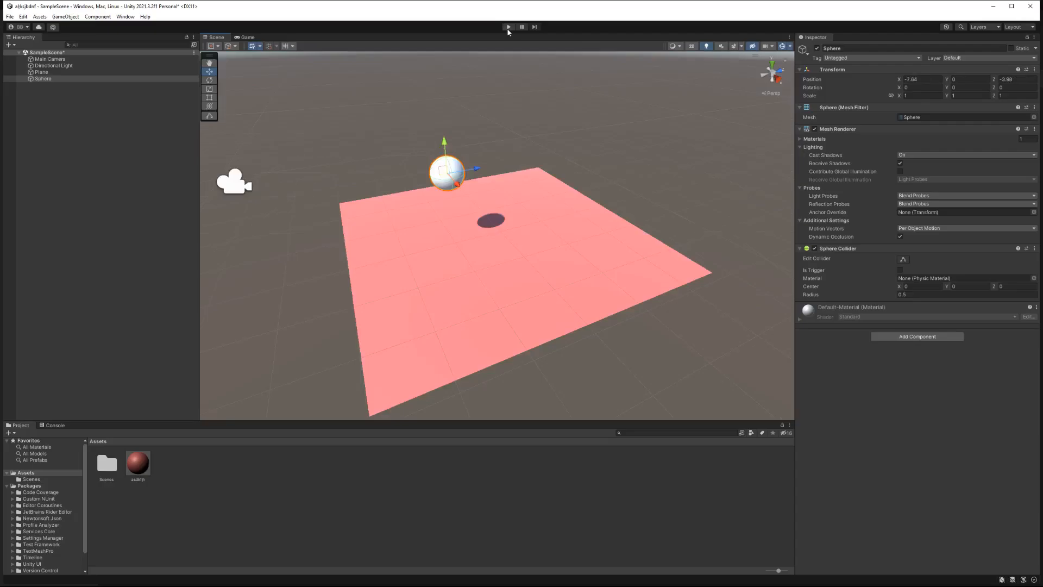
Step: Run the scene in play mode to check how the sphere behaves above the plane, and stop it
click(509, 28)
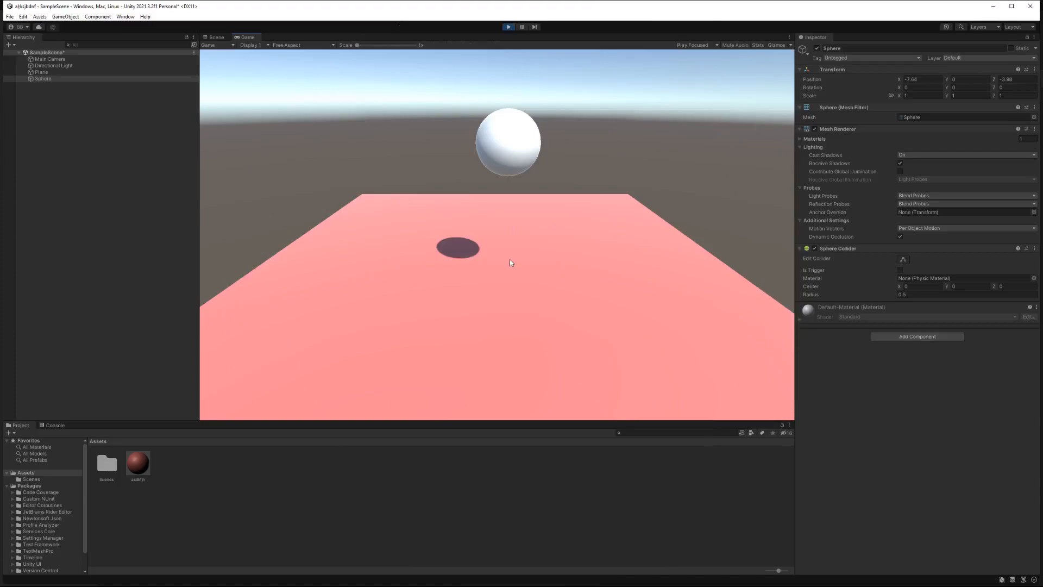
click(507, 27)
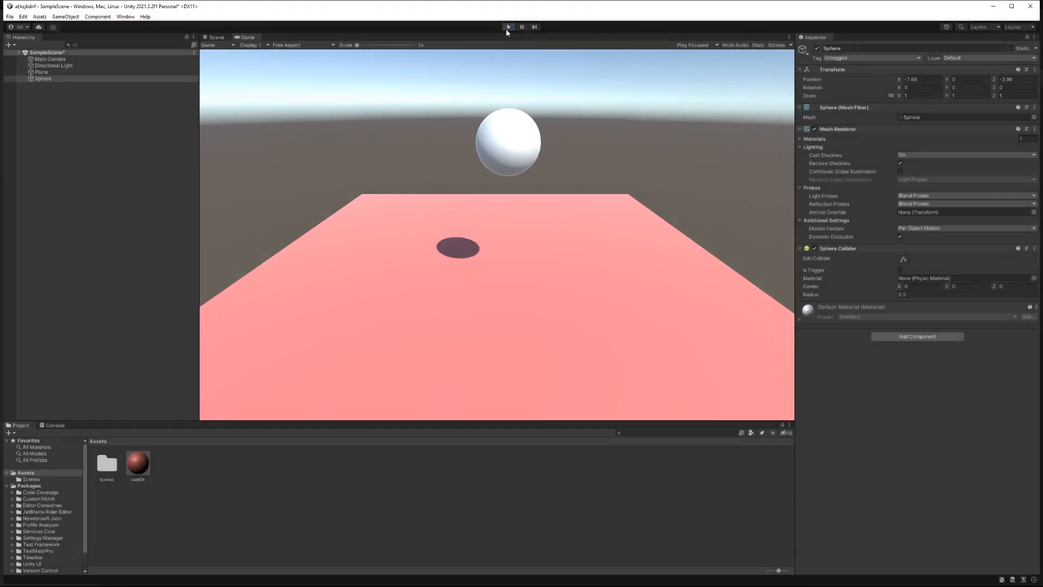
Step: Add a Rigidbody component to the sphere, and run the scene briefly in play mode to check how it falls
click(892, 339)
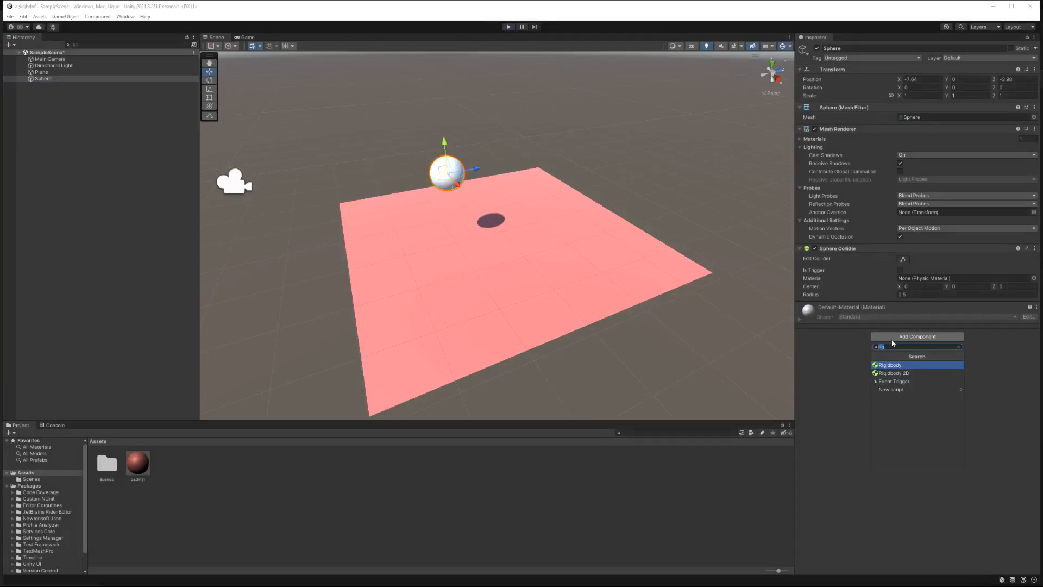
text(rigi)
click(890, 365)
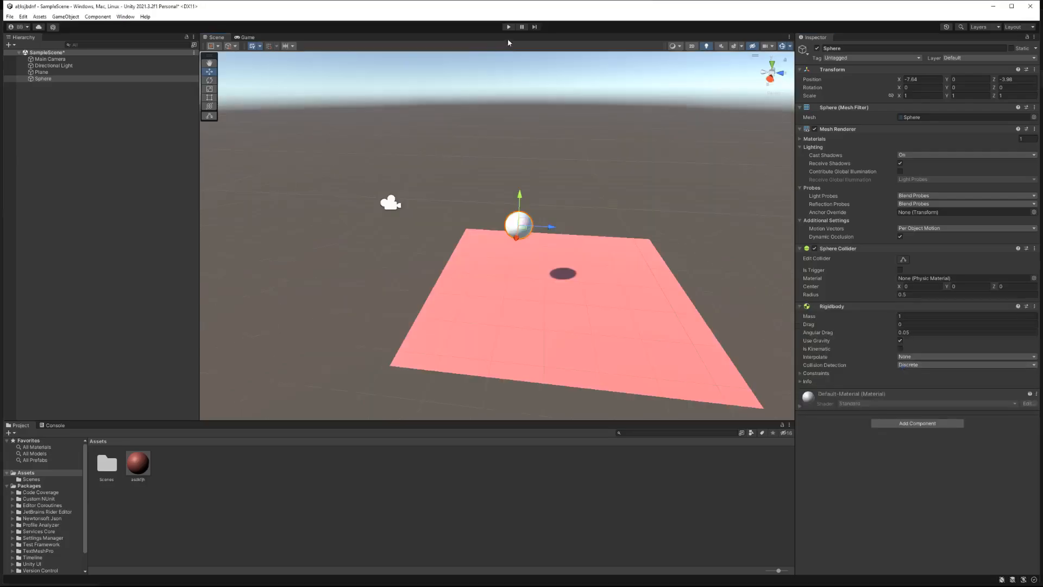
click(508, 27)
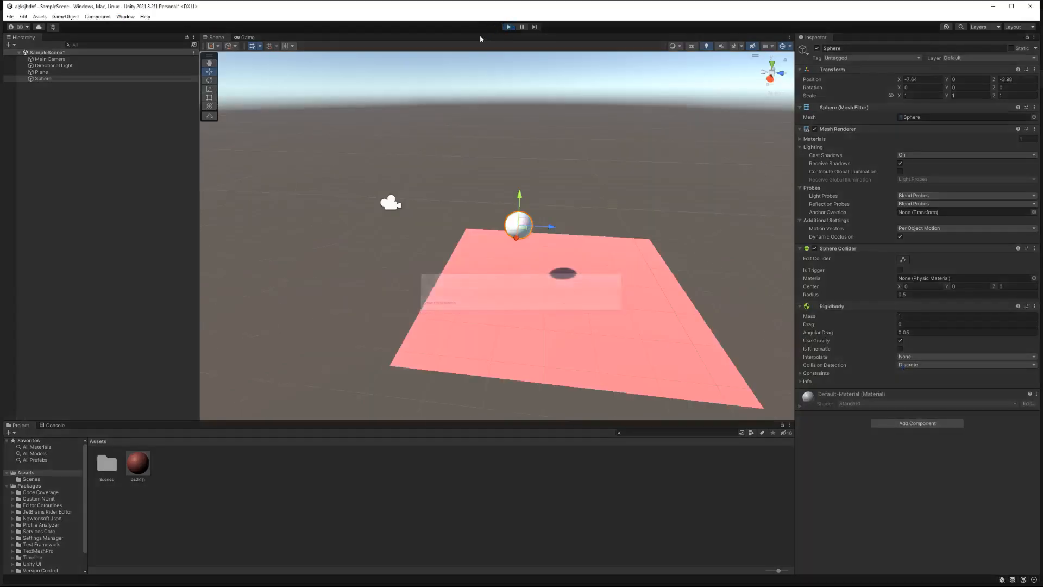
click(509, 27)
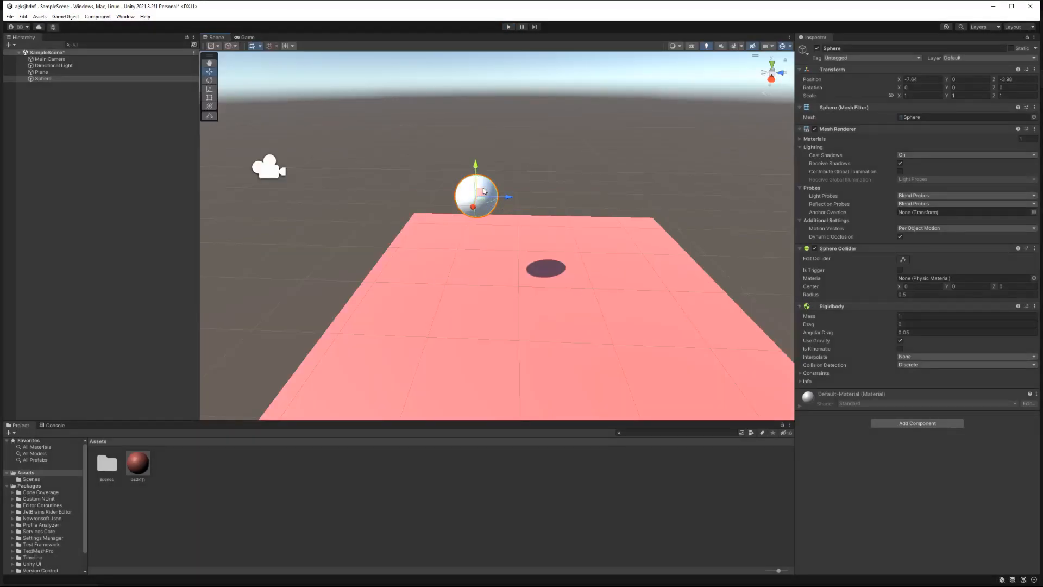
Step: Duplicate the sphere and place the copy below the original, slightly offset, at about X -7.25, Y -1.73
key(ctrl+d)
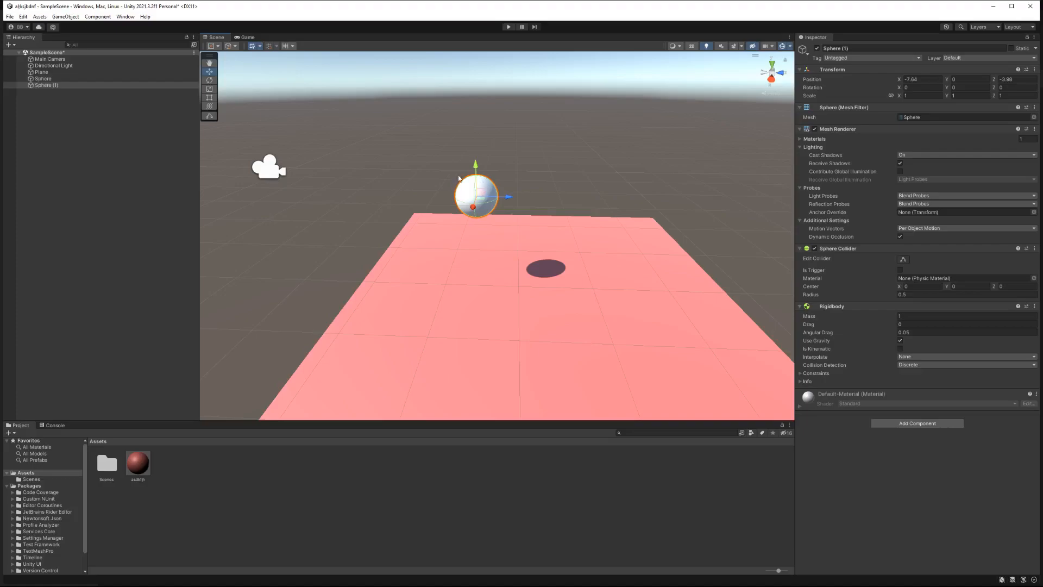
drag(476, 165, 477, 229)
right_drag(479, 229, 507, 220)
key(w)
key(a)
key(s)
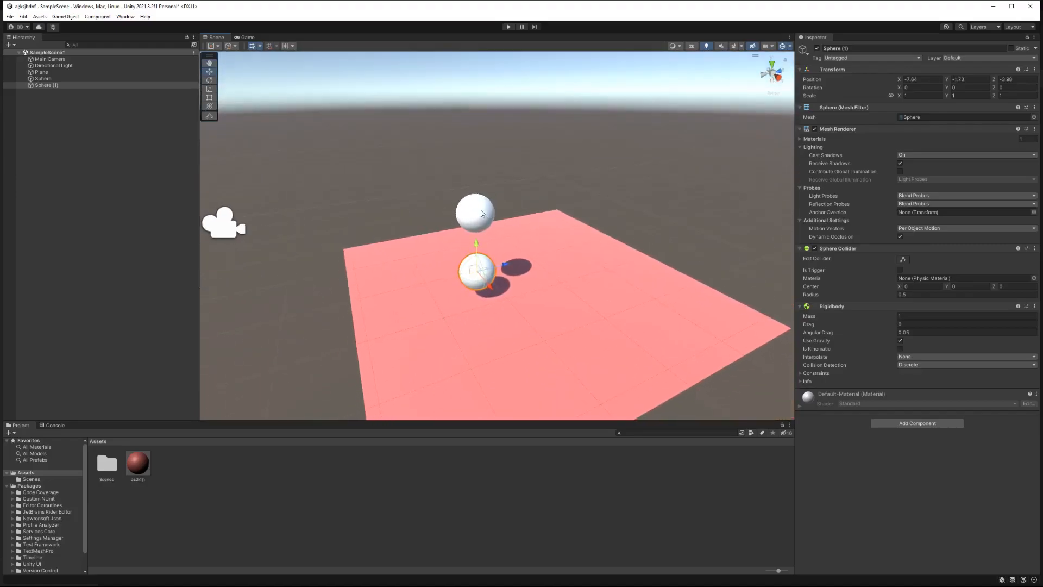
click(480, 211)
click(481, 270)
drag(490, 281, 495, 286)
Step: Run the scene in play mode to check how the two spheres collide, and stop it
click(508, 26)
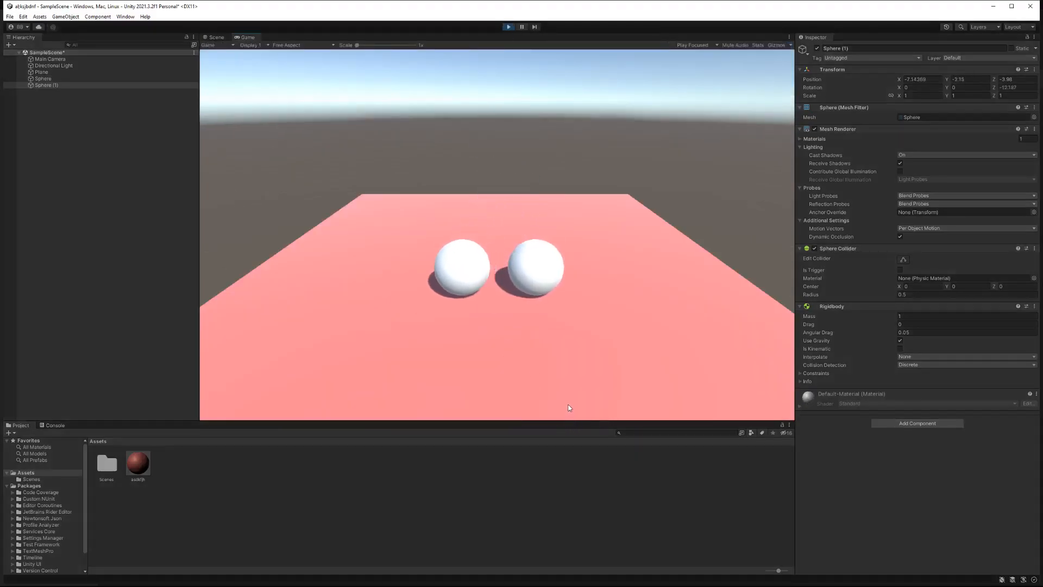
click(508, 27)
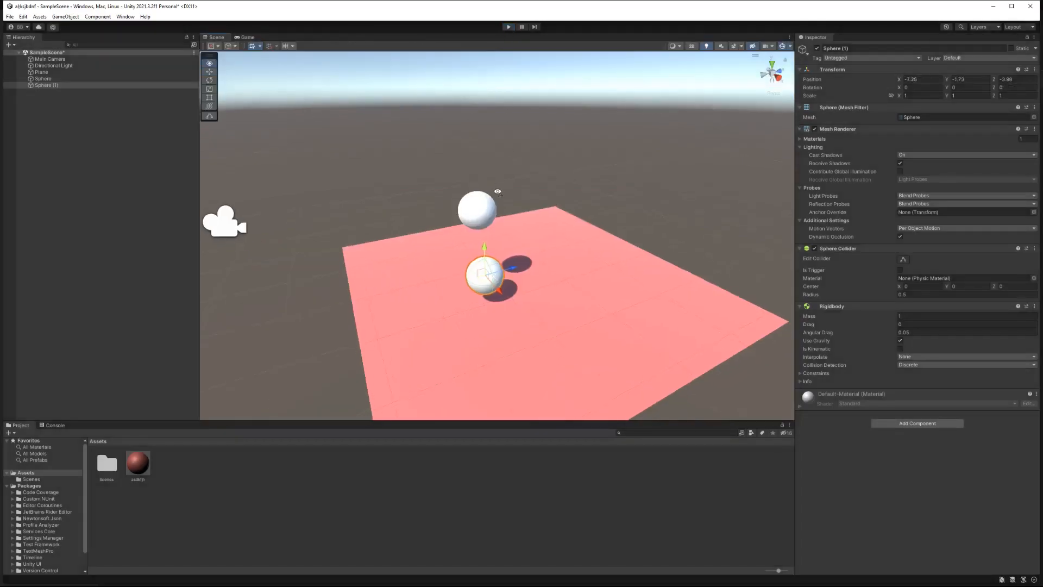